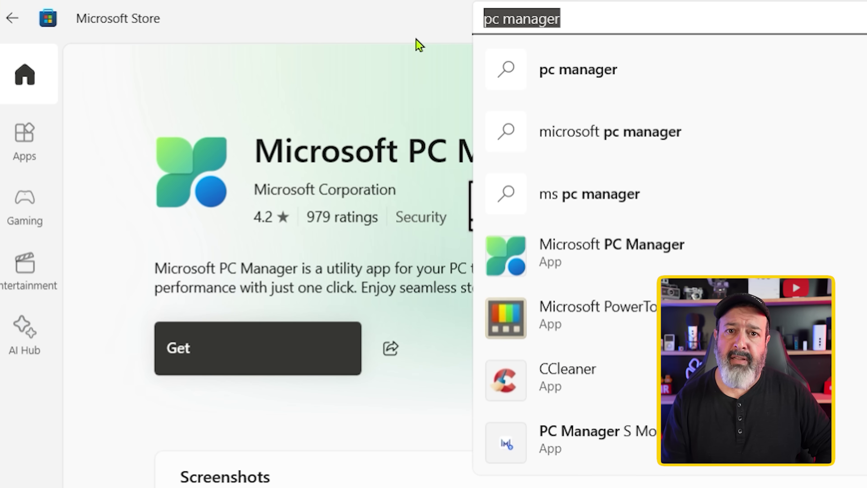
# - Install Microsoft PC Manager from its Microsoft Store page and launch it
pyautogui.click(420, 67)
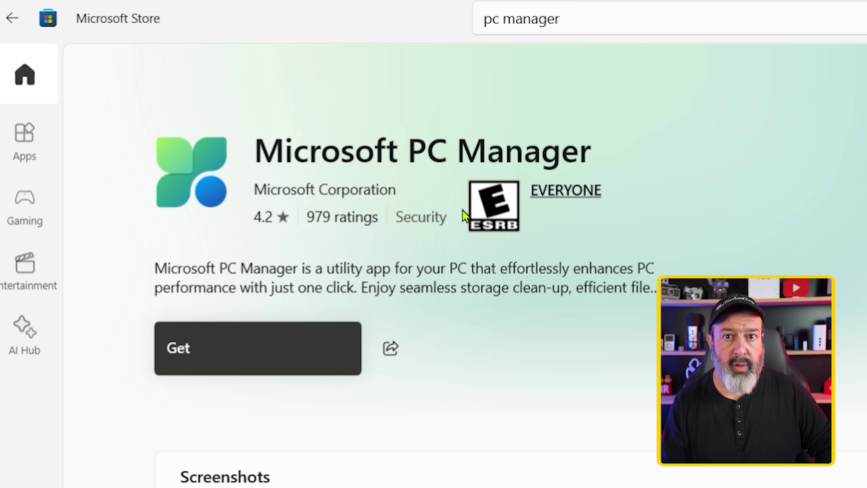
pyautogui.click(245, 358)
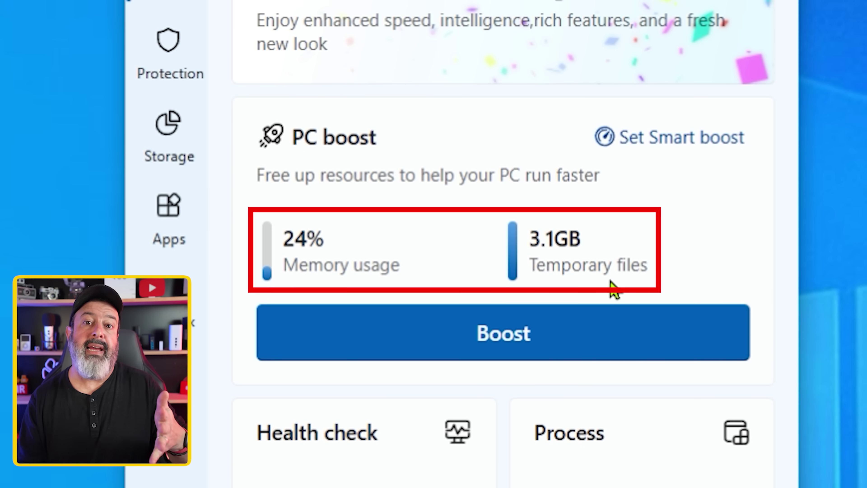
# - Run a PC boost from the Home page to release 3.1GB of temporary files
pyautogui.click(540, 343)
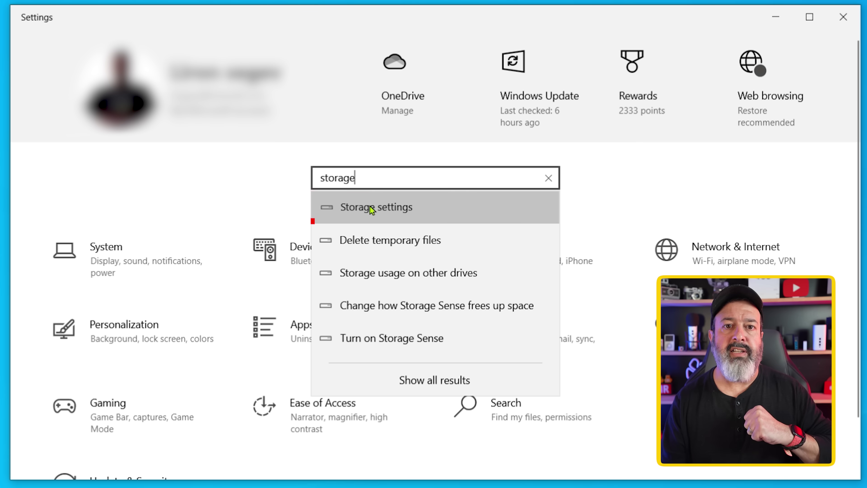
# - Open Storage settings and view the Temporary files breakdown showing 6.65 GB selected
pyautogui.click(371, 206)
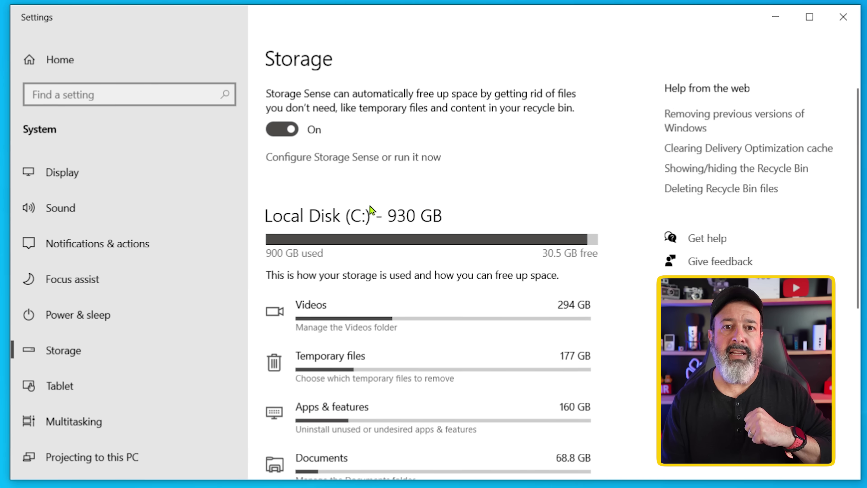
pyautogui.click(424, 373)
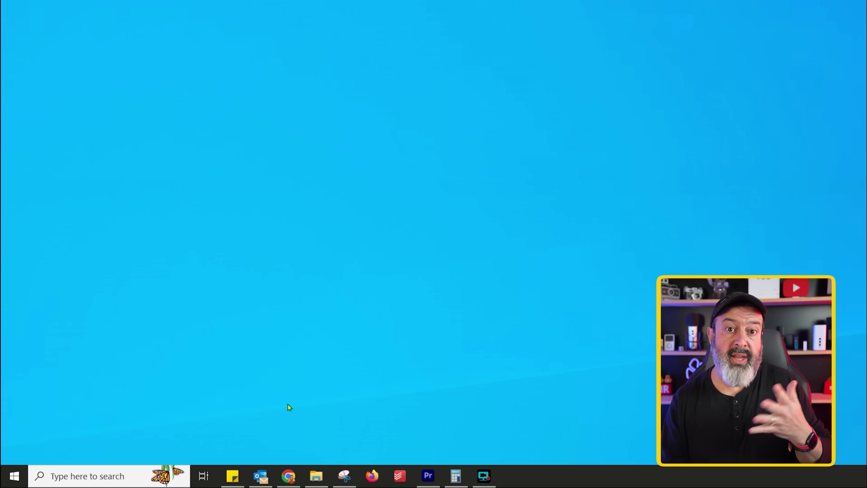
# - Open Task Manager from the taskbar and end the Snipping Tool task
pyautogui.rightClick(544, 480)
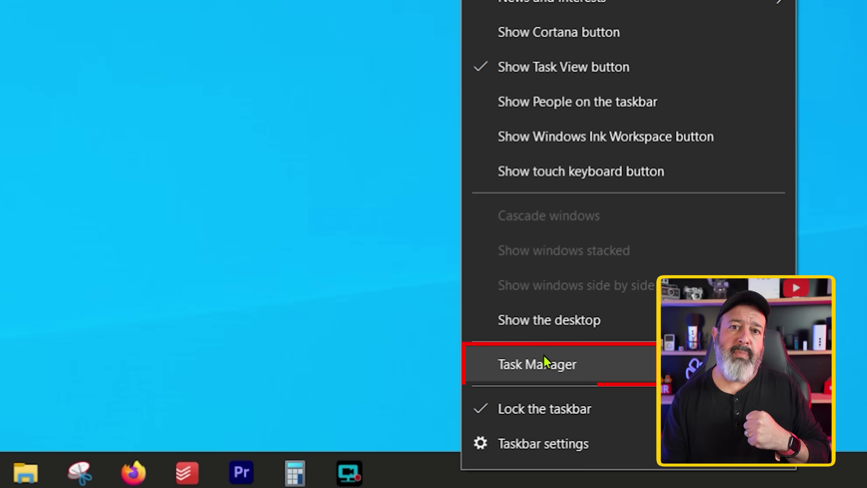
pyautogui.click(545, 361)
pyautogui.rightClick(108, 254)
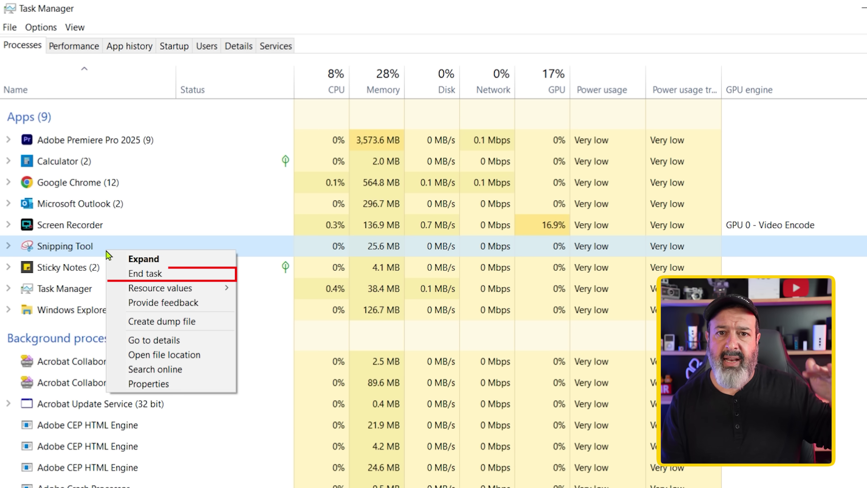
pyautogui.click(161, 275)
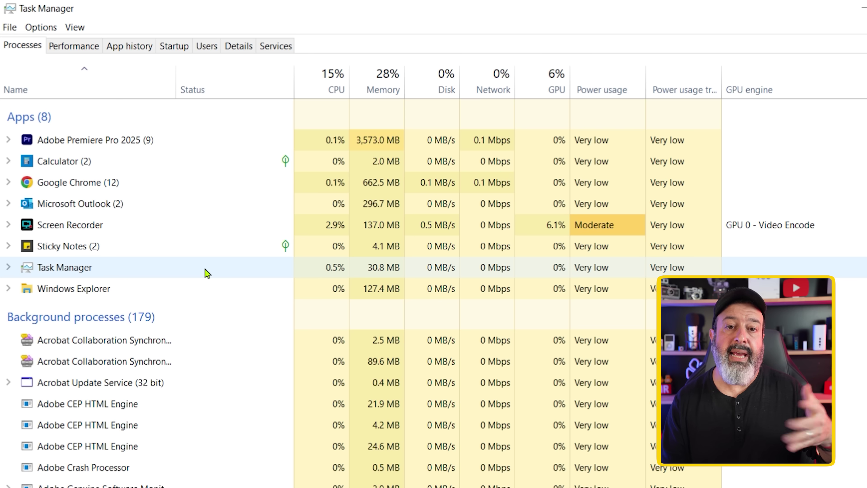
pyautogui.rightClick(183, 245)
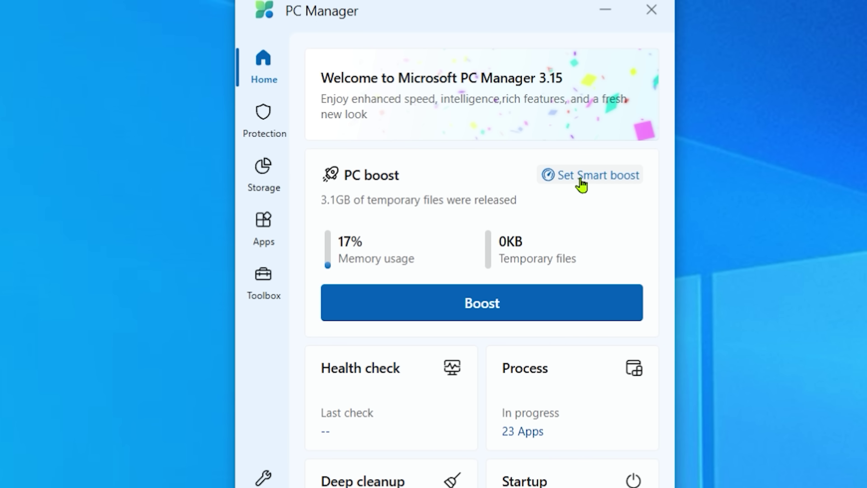
# - Switch Smart boost on, enable automatic start at Windows sign-in, and return to Home
pyautogui.click(582, 180)
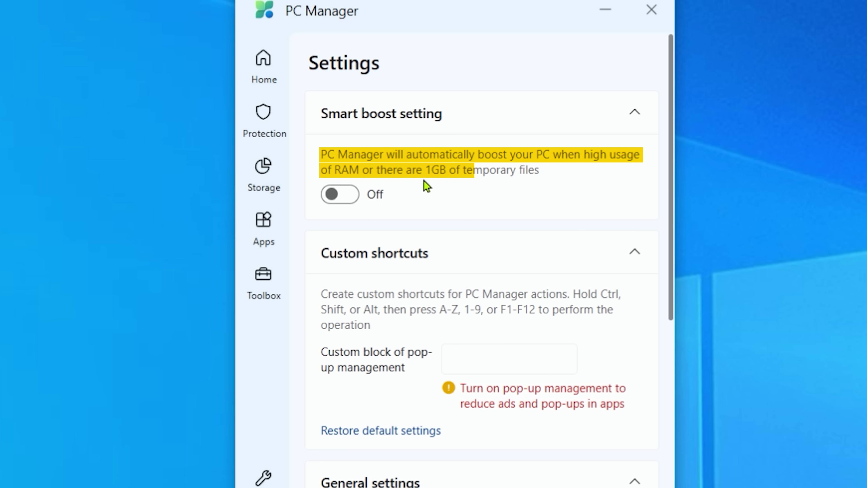
pyautogui.click(356, 201)
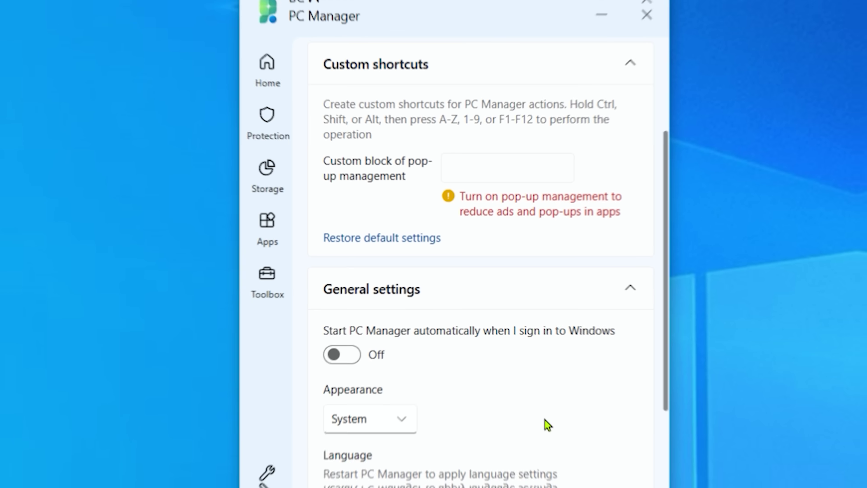
pyautogui.scroll(-3, 508, 383)
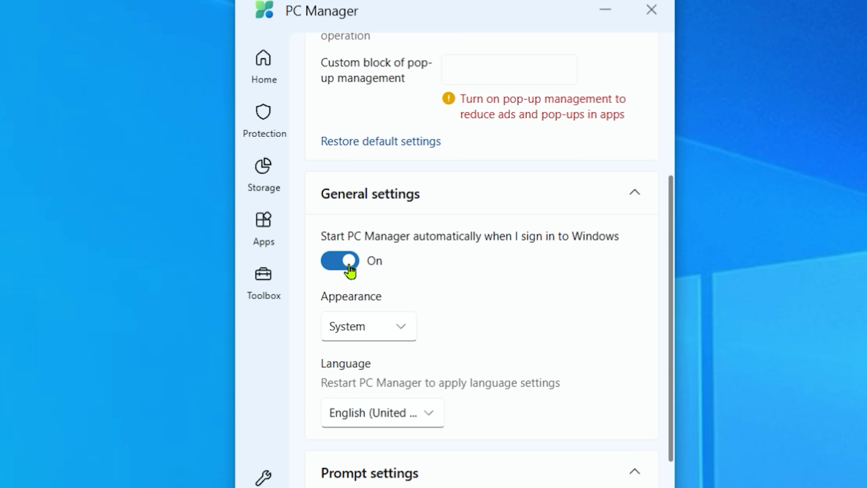
pyautogui.click(263, 61)
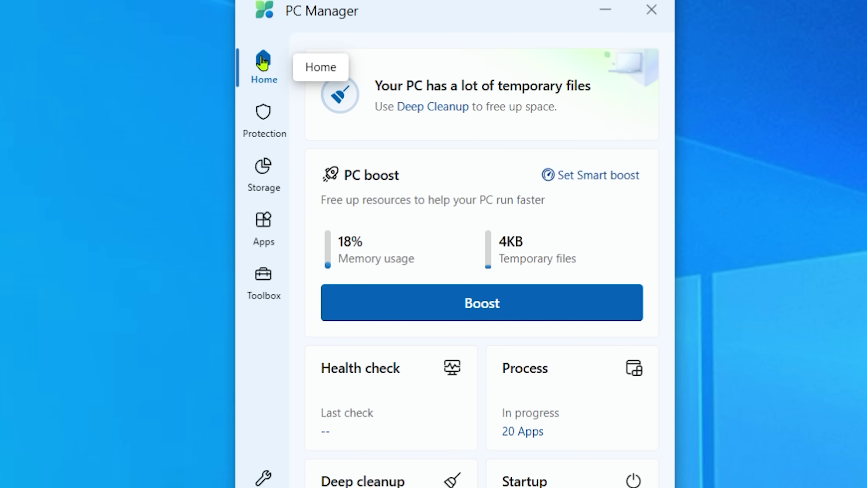
# - Start a Deep Cleanup scan and look over the Application items browser caches
pyautogui.click(429, 112)
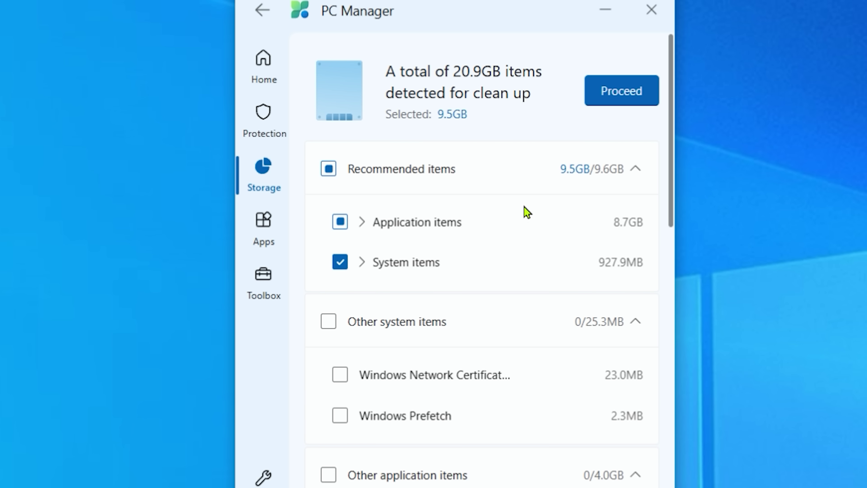
pyautogui.click(360, 227)
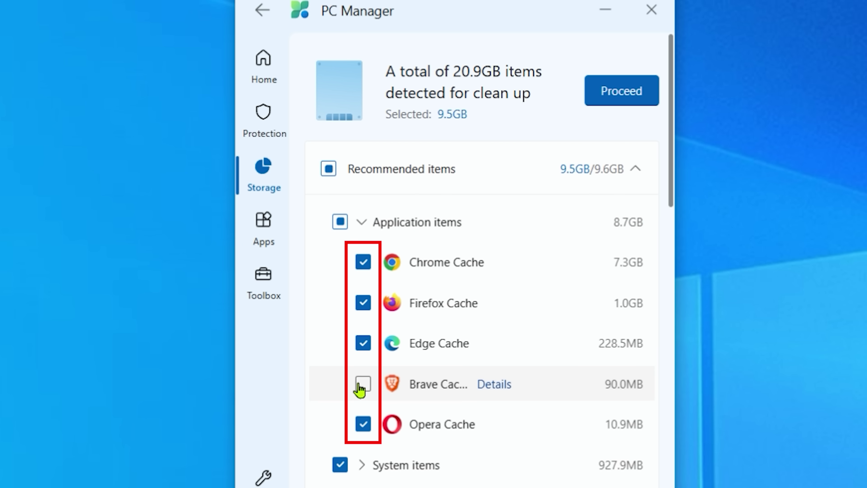
pyautogui.click(361, 224)
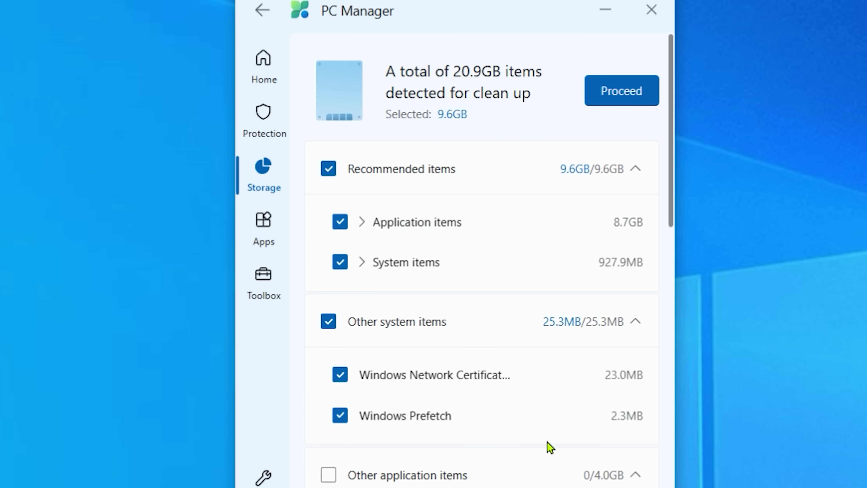
pyautogui.scroll(-3, 519, 448)
pyautogui.scroll(-3, 519, 447)
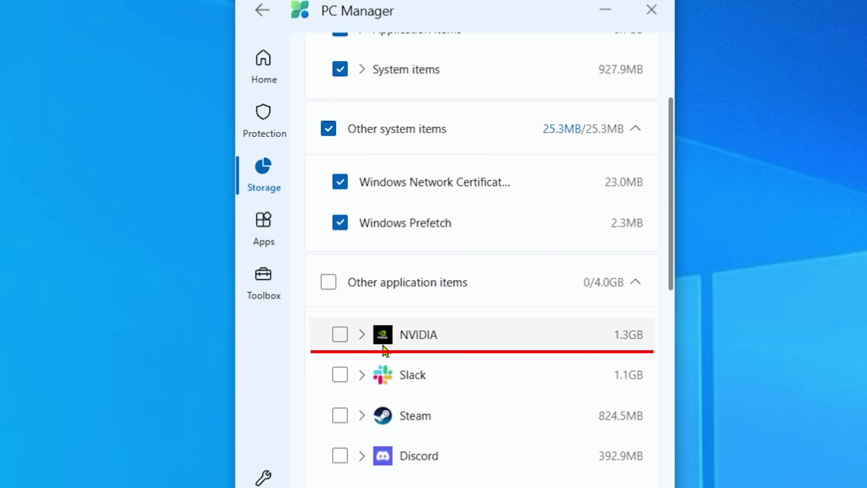
# - Select all NVIDIA and Slack files, bringing the selection to 12.0GB of 20.9GB
pyautogui.click(363, 336)
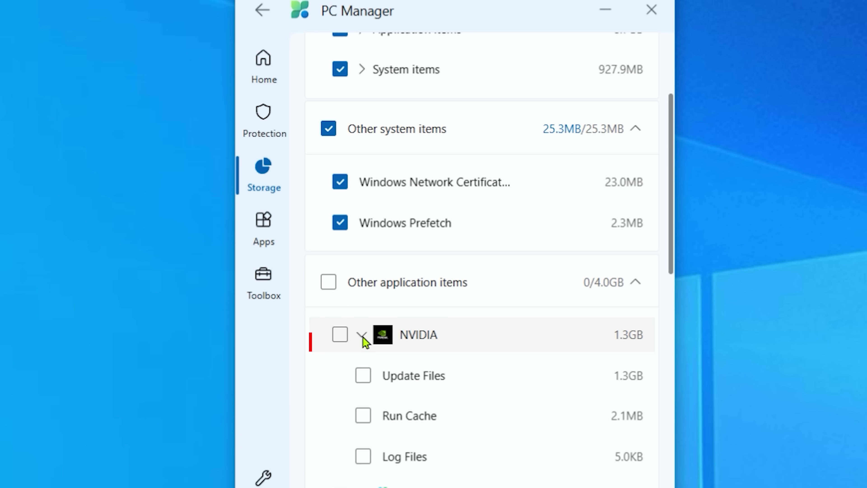
pyautogui.click(348, 337)
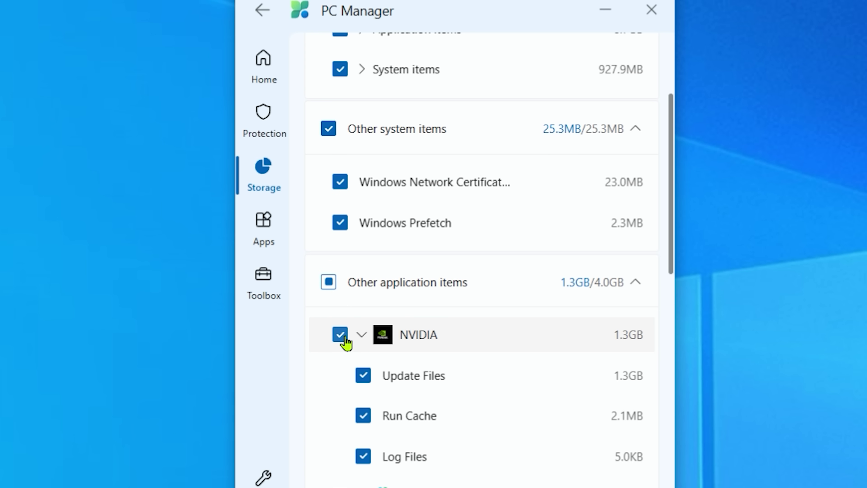
pyautogui.click(363, 335)
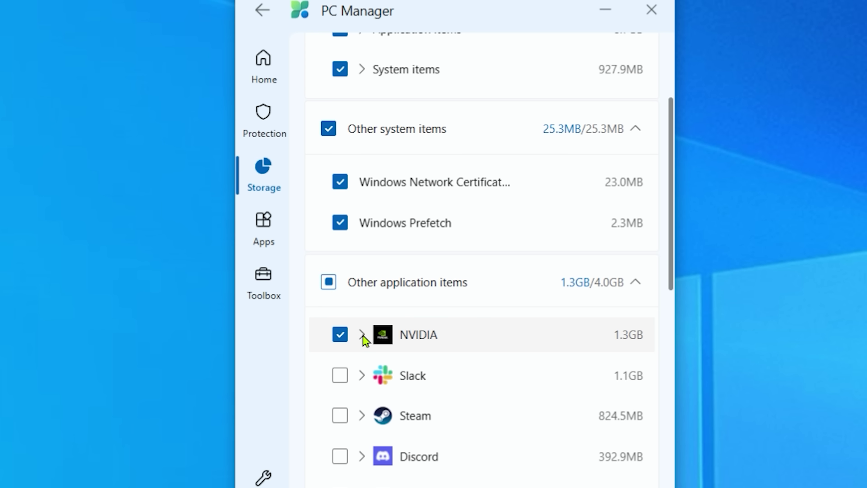
pyautogui.click(367, 378)
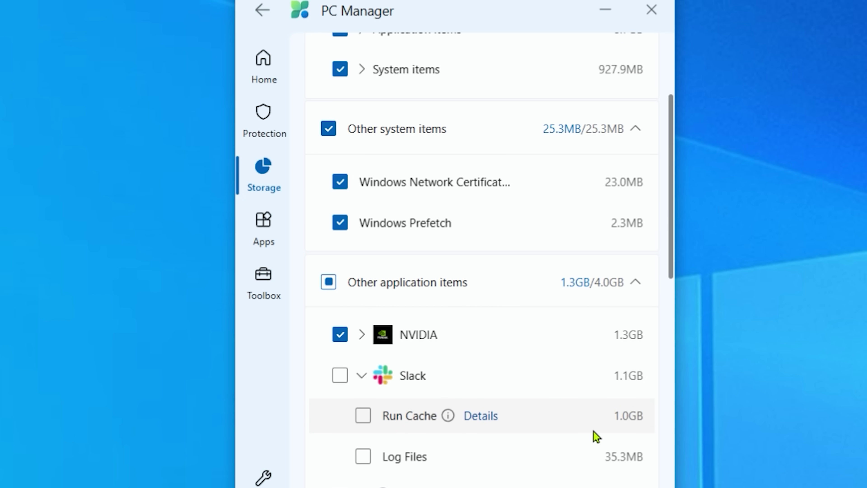
pyautogui.click(340, 375)
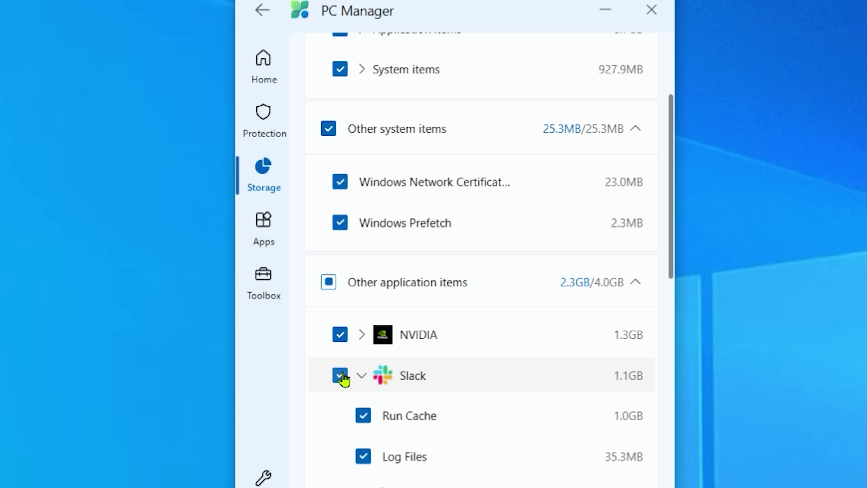
pyautogui.click(362, 376)
pyautogui.scroll(6, 444, 455)
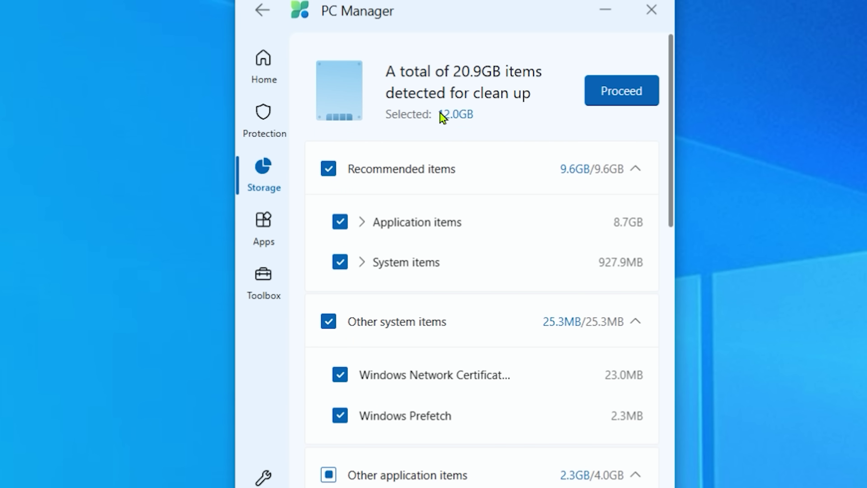
# - Clean the selected items, then run the health check with Reset taskbar excluded
pyautogui.click(619, 95)
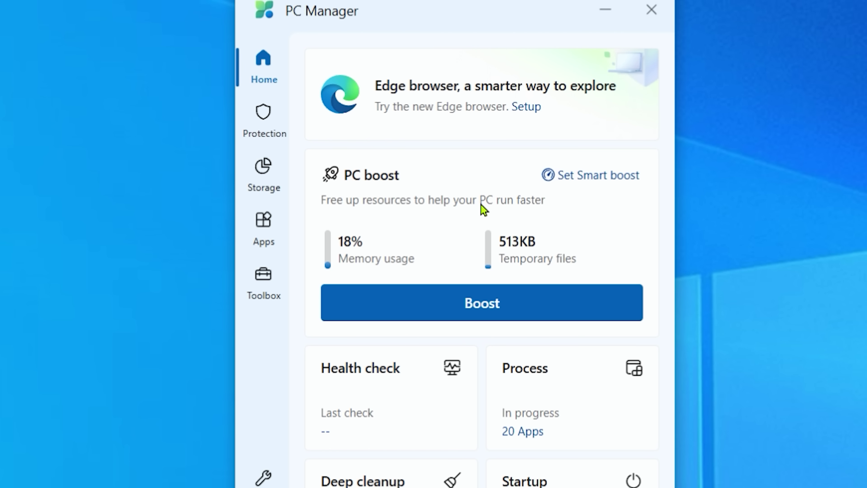
pyautogui.click(398, 385)
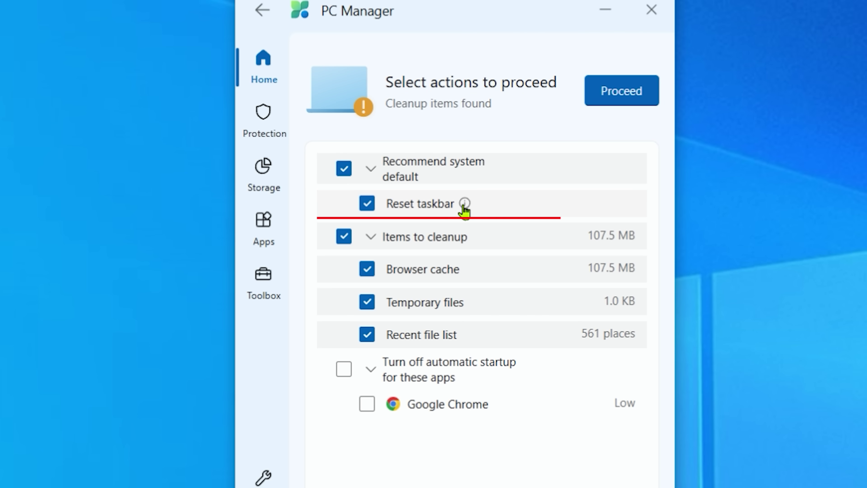
pyautogui.moveTo(464, 205)
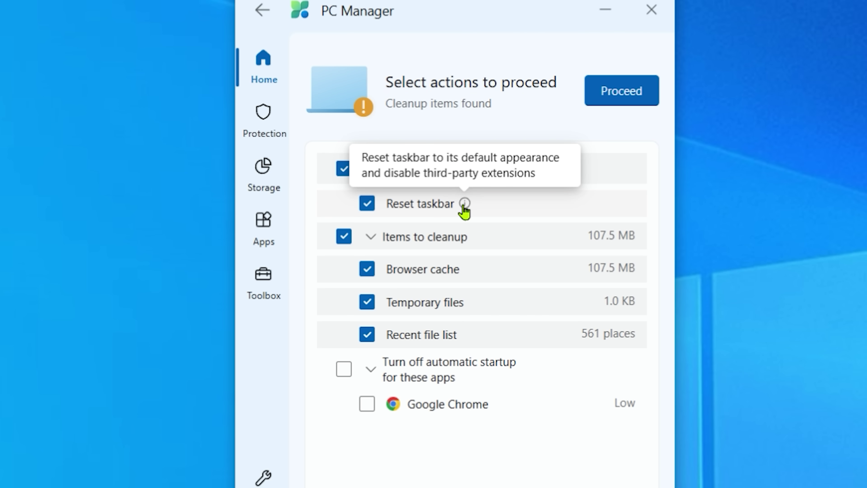
pyautogui.click(345, 170)
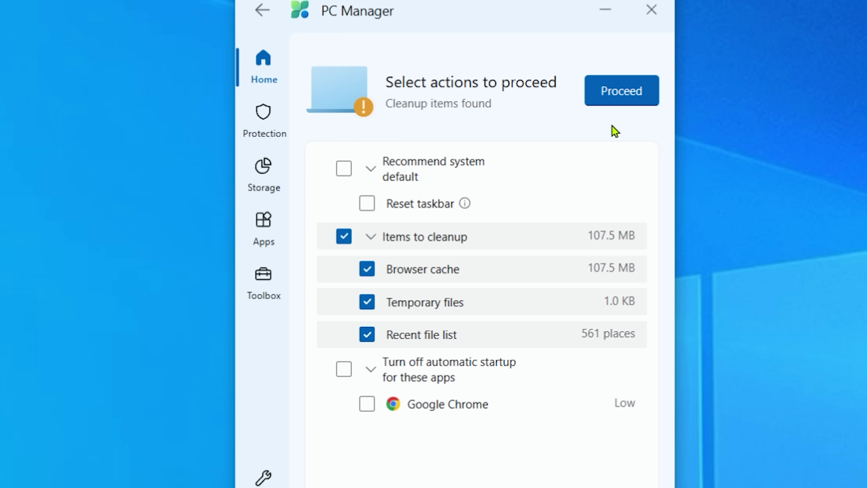
pyautogui.click(628, 98)
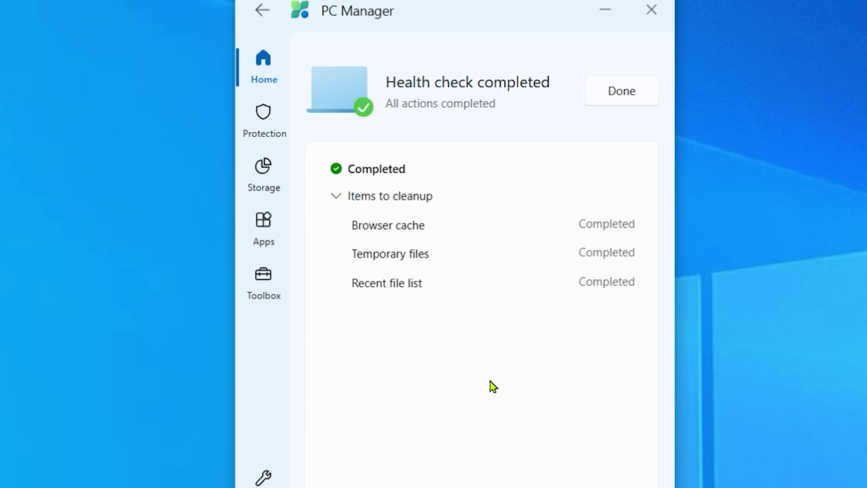
# - End the Microsoft Teams process, check the startup apps, and open Storage management
pyautogui.click(623, 91)
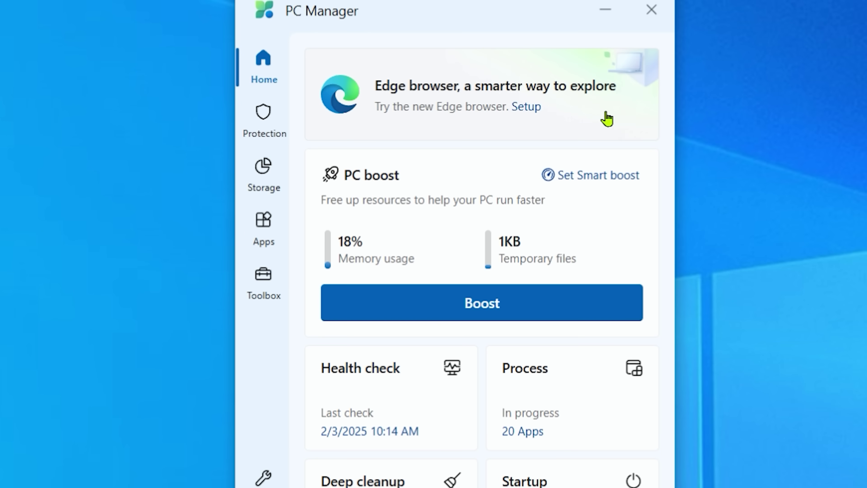
pyautogui.click(585, 405)
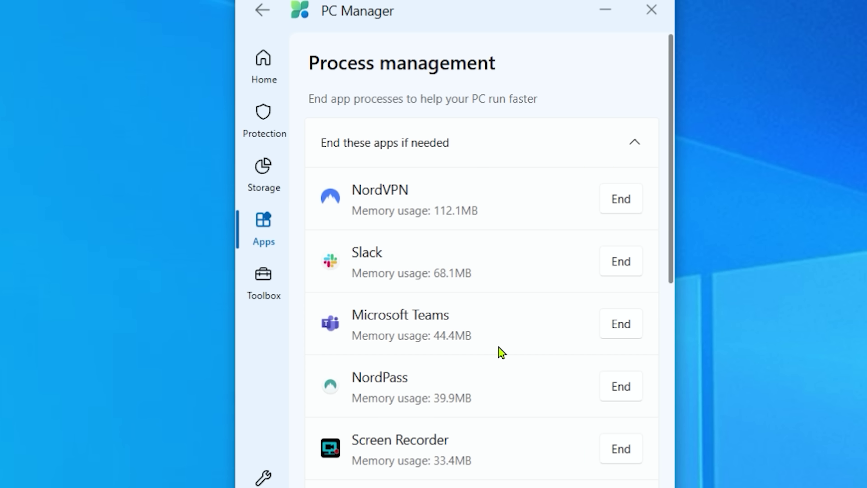
pyautogui.click(611, 330)
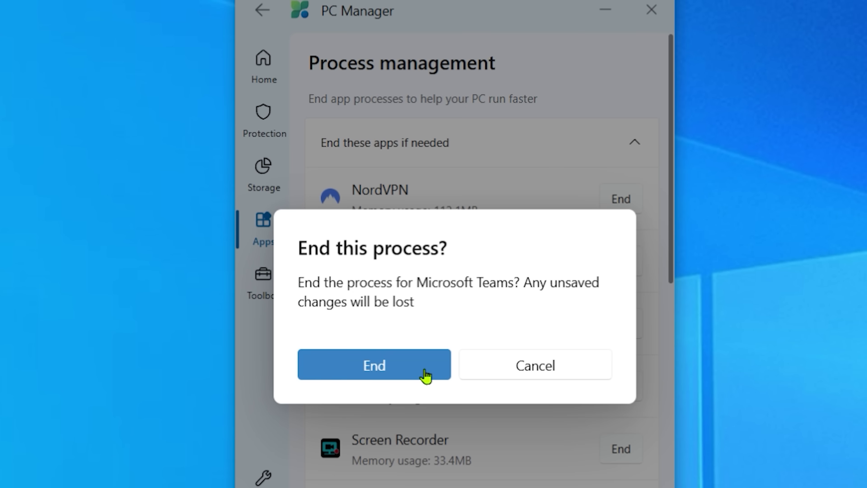
pyautogui.click(427, 376)
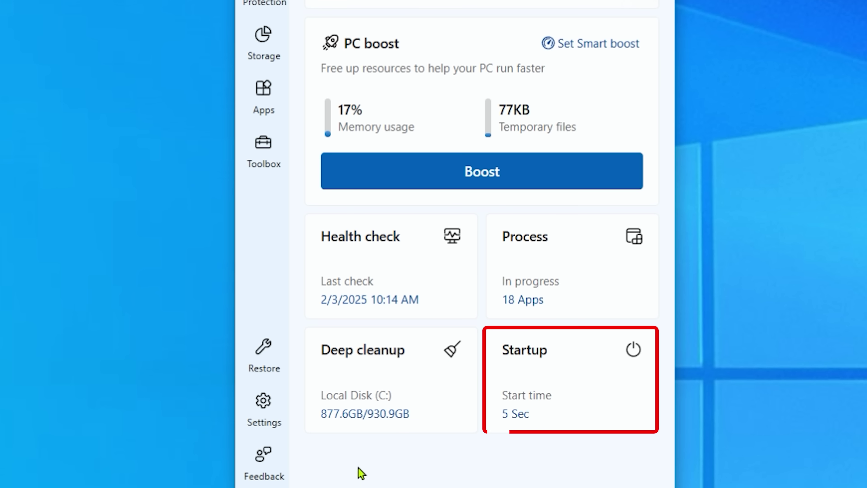
pyautogui.click(534, 370)
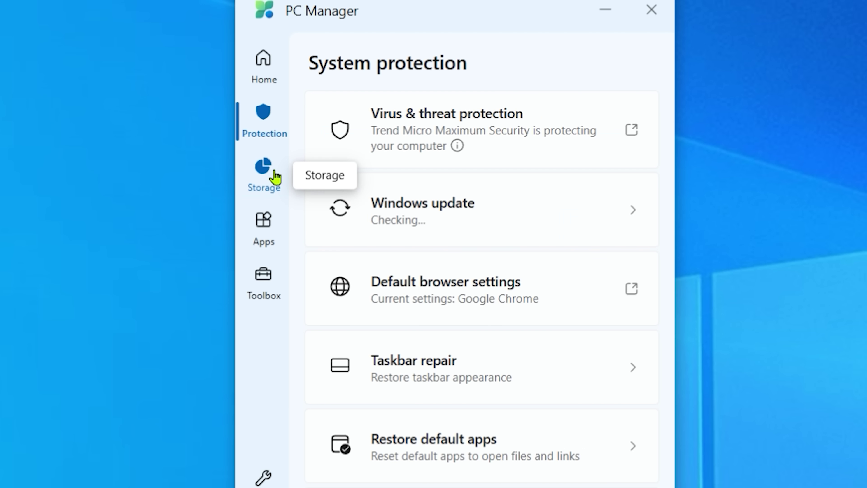
pyautogui.click(275, 178)
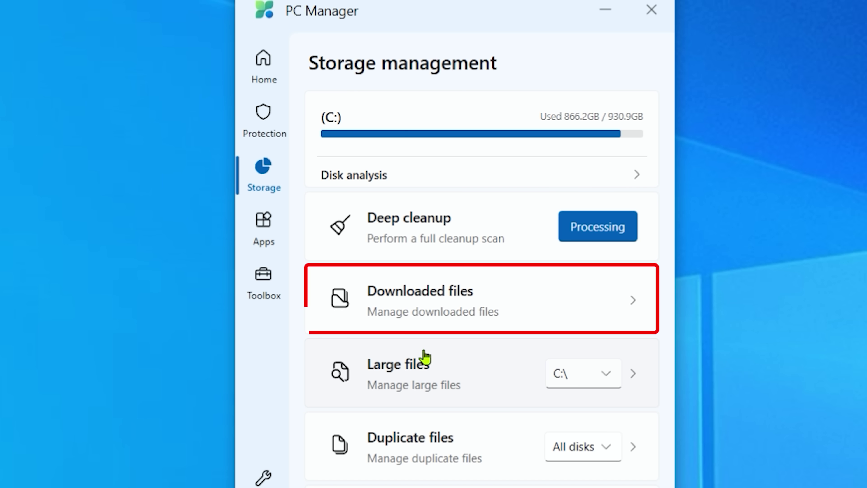
# - Mark the 8.8GB and 5.8GB downloaded files for cleanup
pyautogui.click(446, 313)
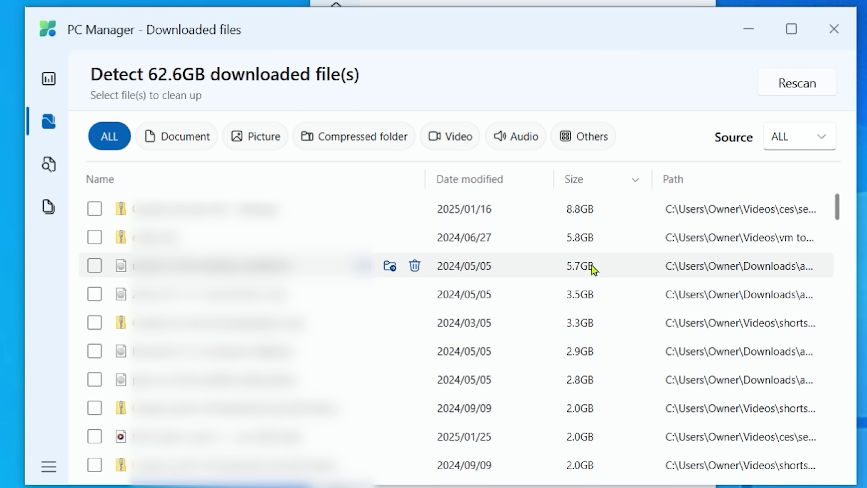
pyautogui.scroll(-3, 596, 374)
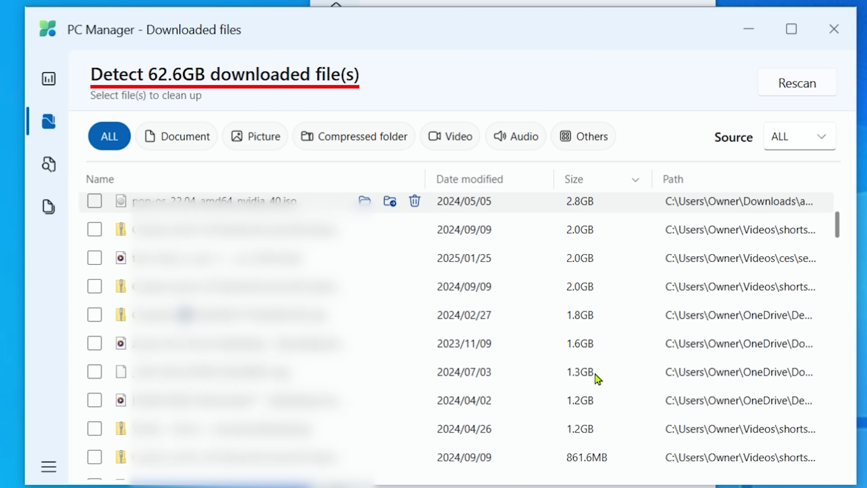
pyautogui.scroll(-10, 596, 374)
pyautogui.scroll(15, 596, 374)
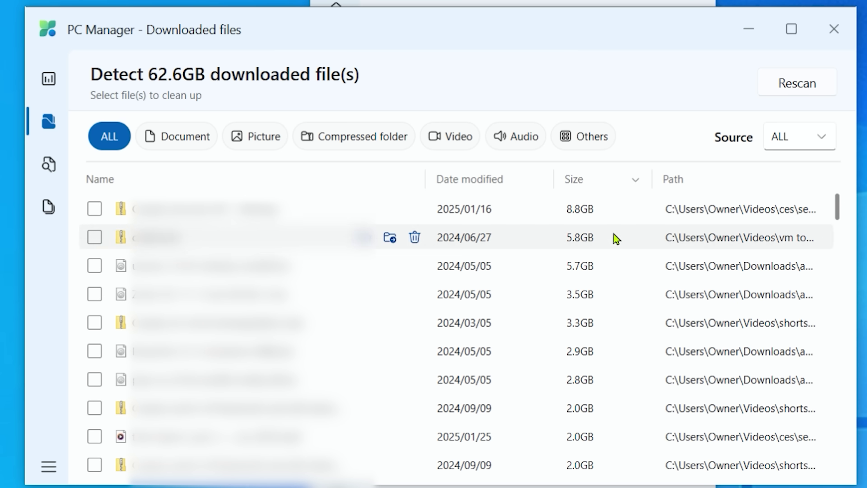
pyautogui.click(94, 208)
pyautogui.click(94, 236)
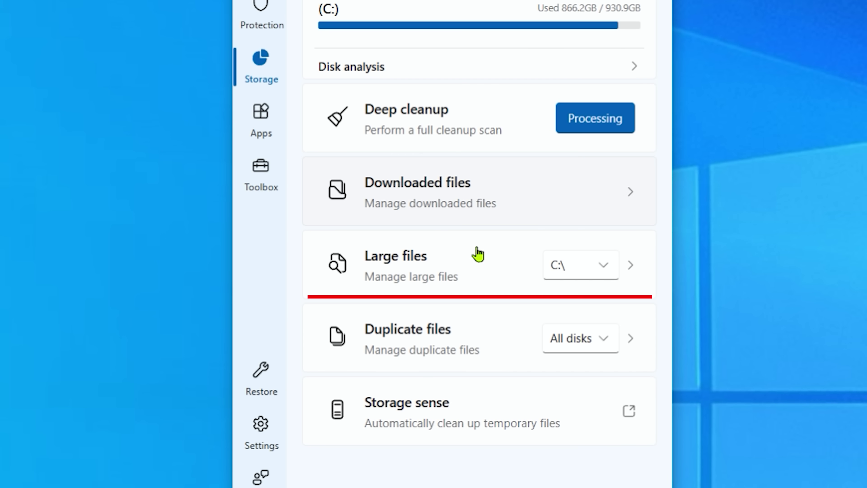
# - Review the 451.1GB large-files scan of C:, then list the 24.2GB of duplicate files
pyautogui.click(459, 287)
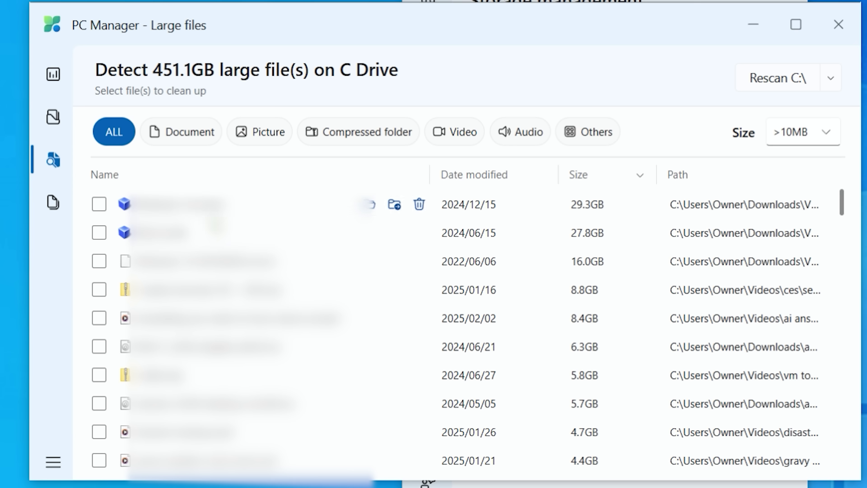
pyautogui.moveTo(235, 206)
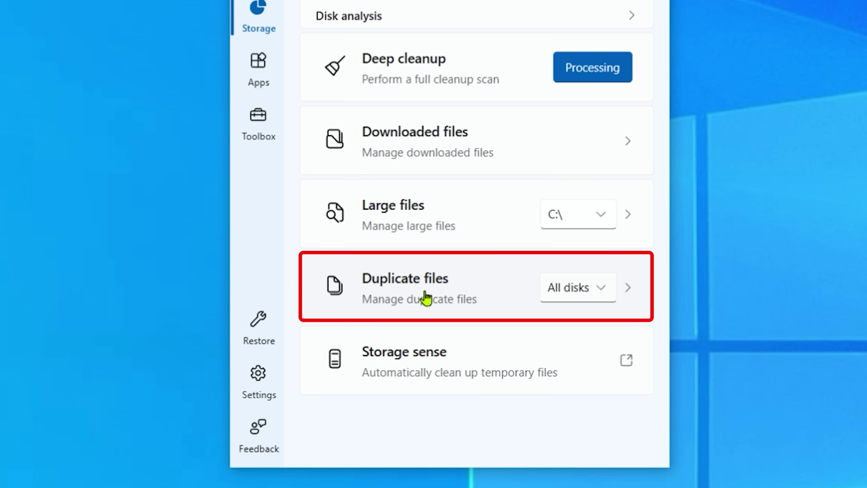
pyautogui.click(426, 297)
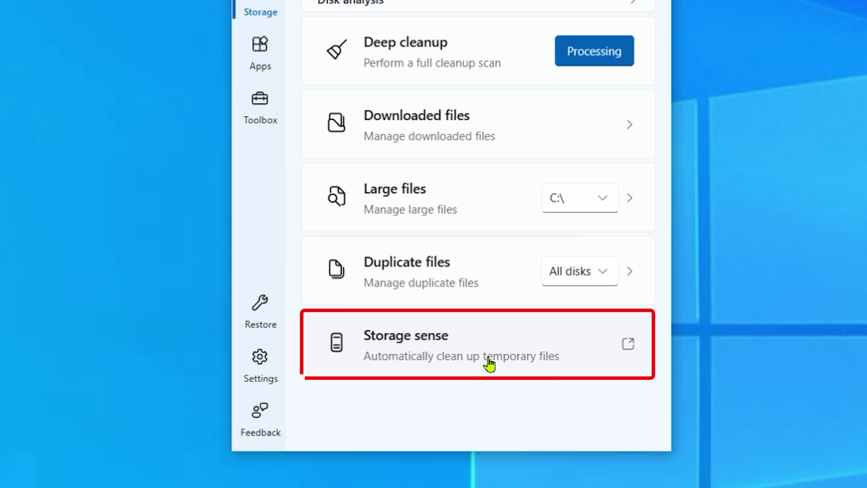
# - Open Storage Sense settings and keep the recycle bin cleanup period at Never
pyautogui.click(489, 364)
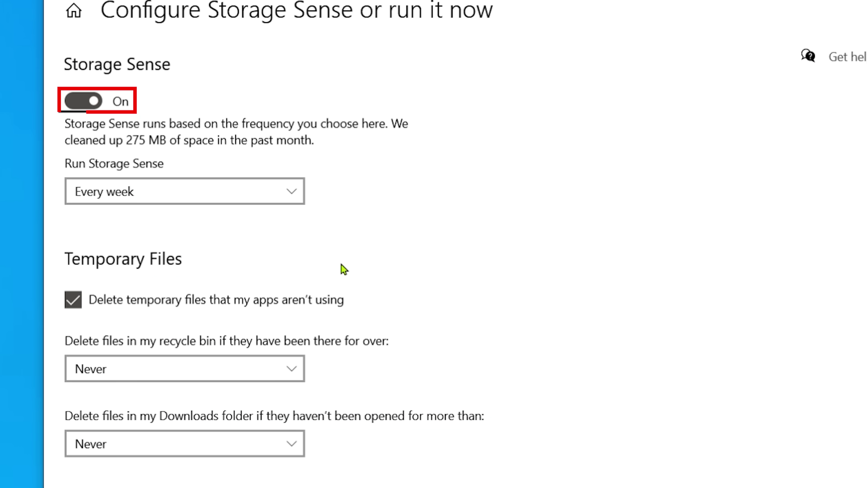
pyautogui.scroll(-2, 380, 315)
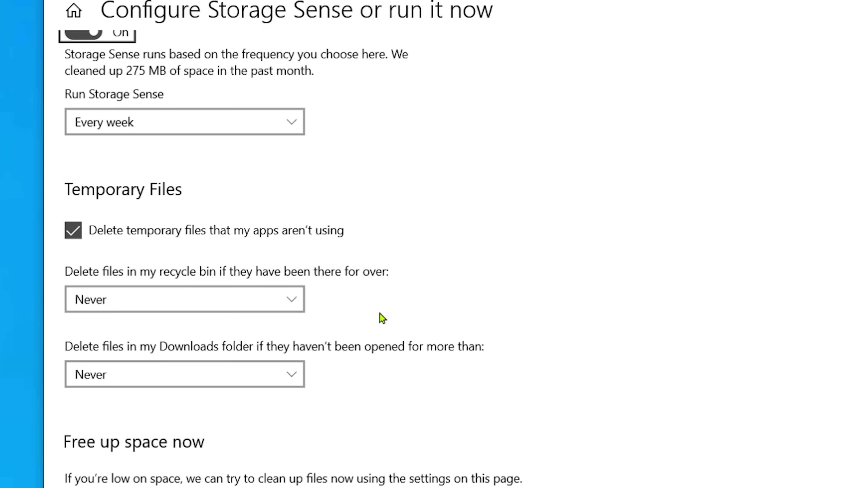
pyautogui.scroll(-2, 383, 318)
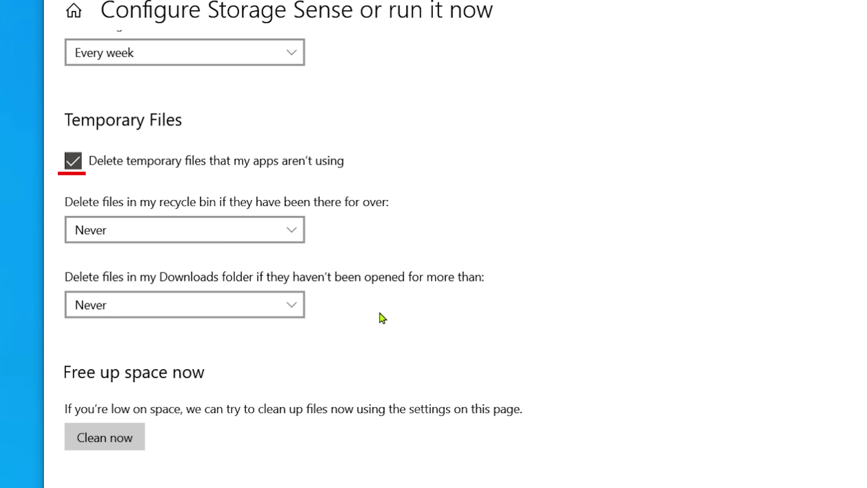
pyautogui.click(301, 228)
pyautogui.click(300, 225)
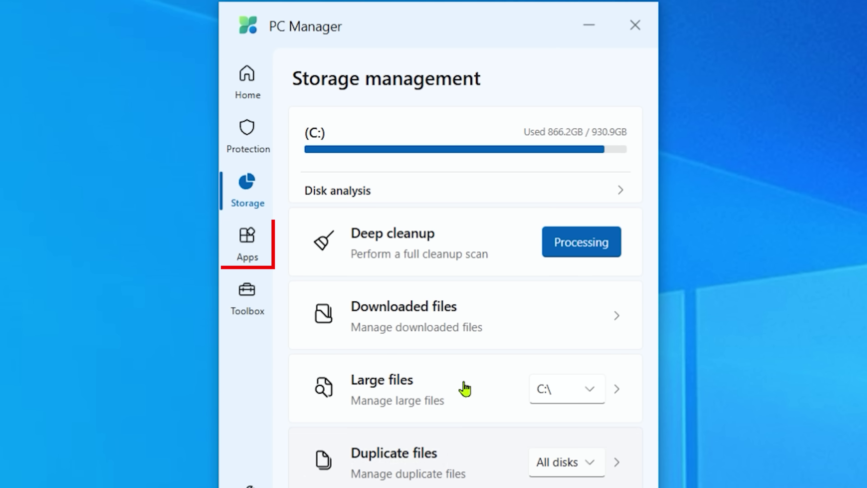
# - Remove Microsoft Teams from the Apps page's Deep uninstall list and confirm the uninstall
pyautogui.click(246, 251)
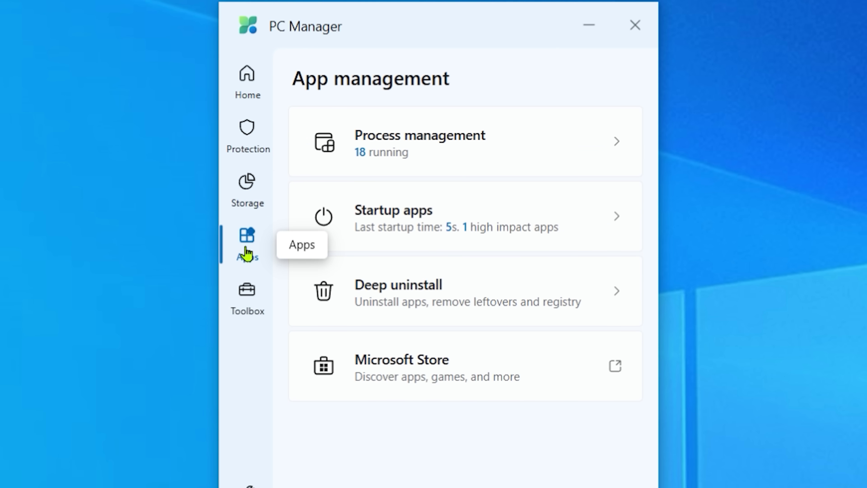
pyautogui.click(458, 301)
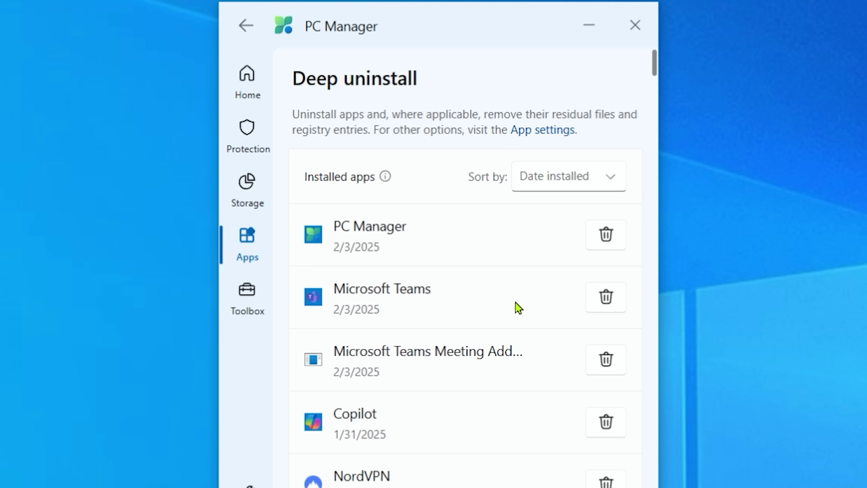
pyautogui.click(607, 298)
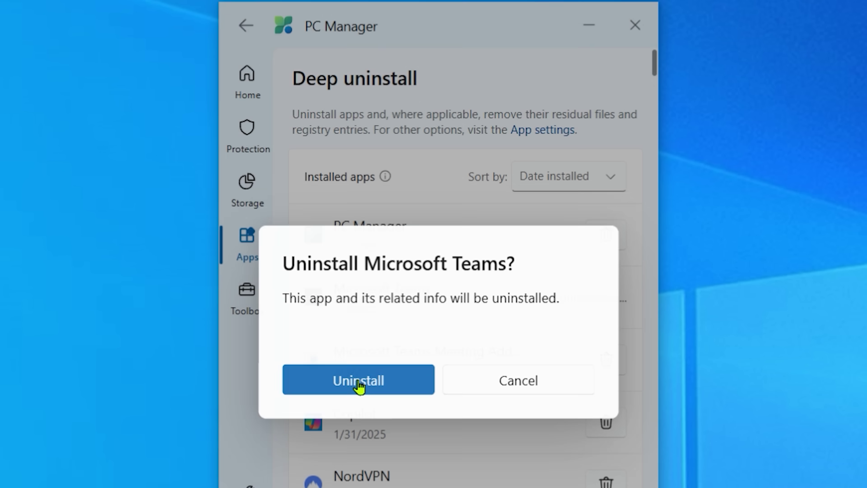
pyautogui.click(361, 388)
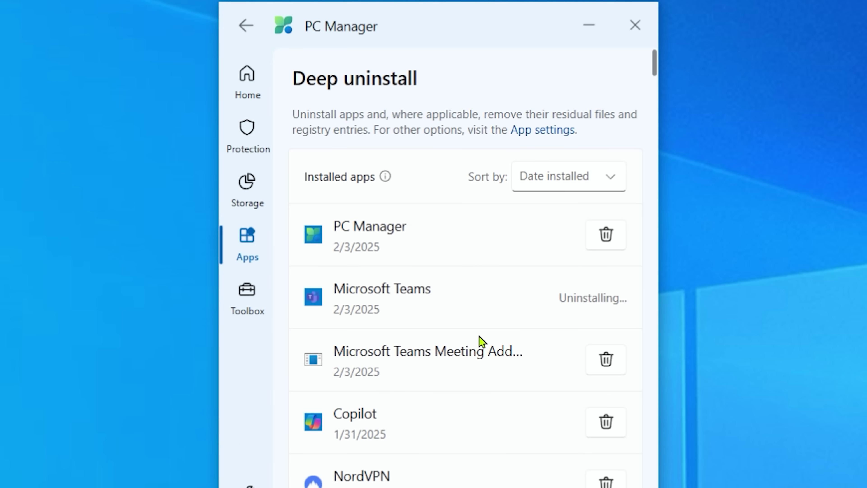
# - Switch to the Toolbox page listing Windows tools and web tools
pyautogui.click(247, 297)
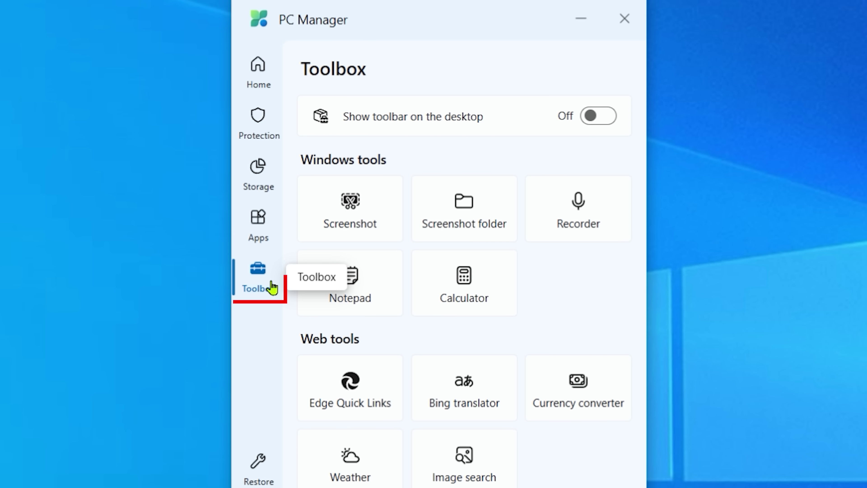